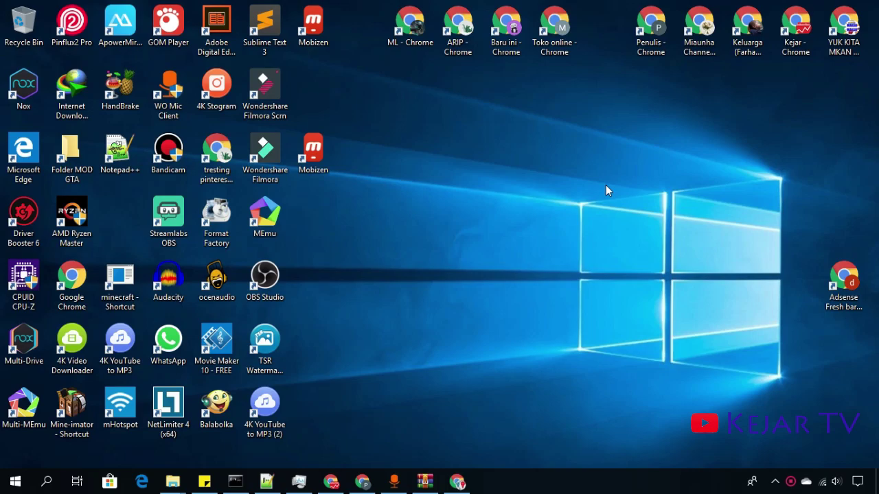
Move the screen recorder's controls out of the way.
left_click(787, 482)
right_click(790, 455)
left_click(785, 465)
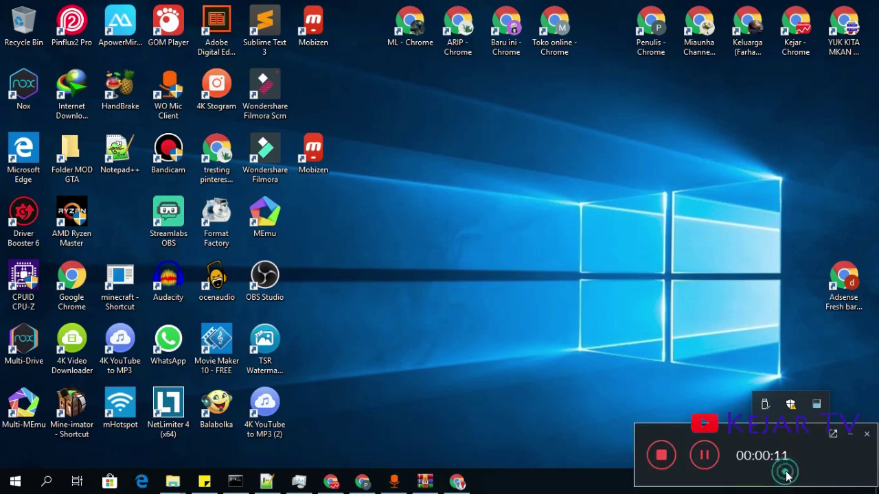
left_click_drag(755, 435, 736, 282)
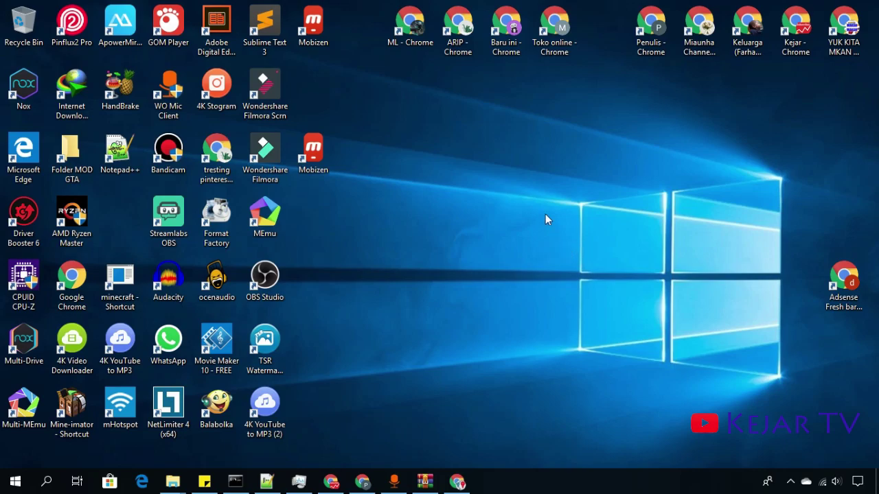
Switch to the Whaff Reward blog, dismiss the domain prompt, and view its posts.
left_click(457, 481)
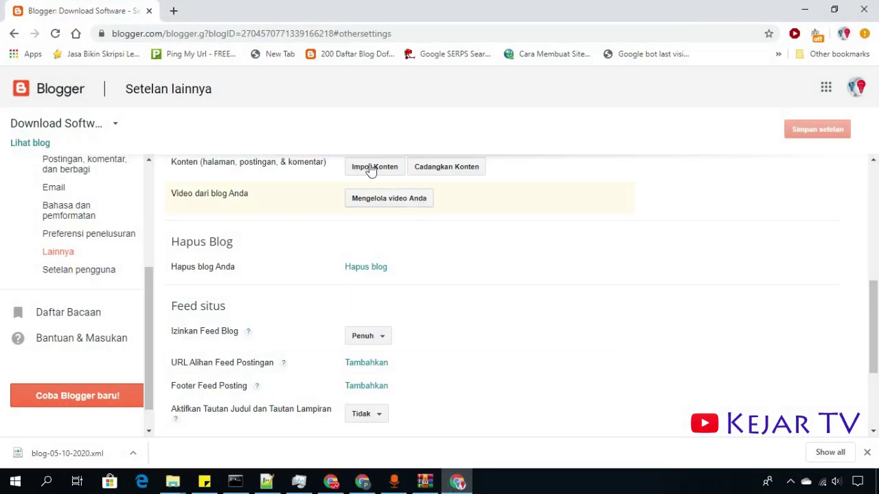
left_click(94, 127)
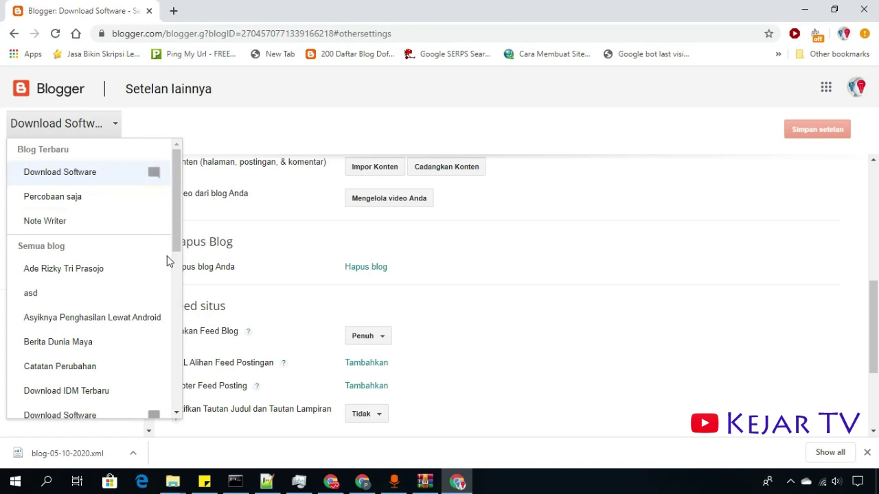
left_click_drag(176, 199, 160, 357)
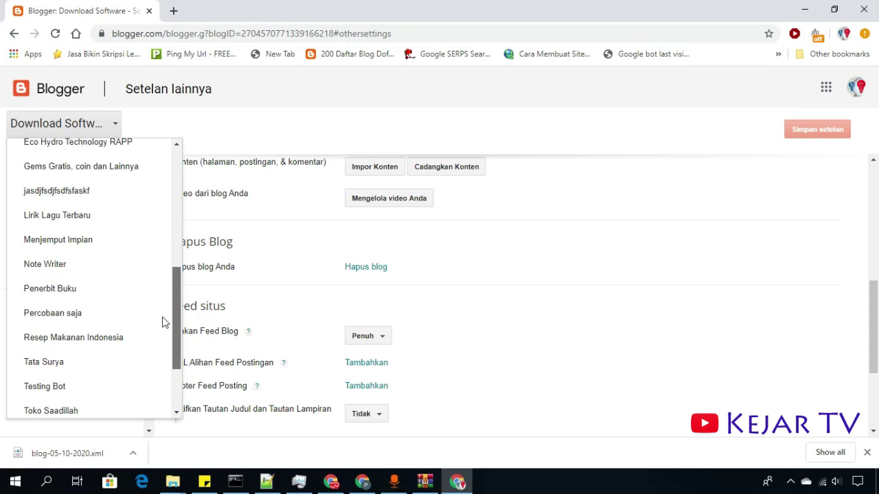
left_click(175, 359)
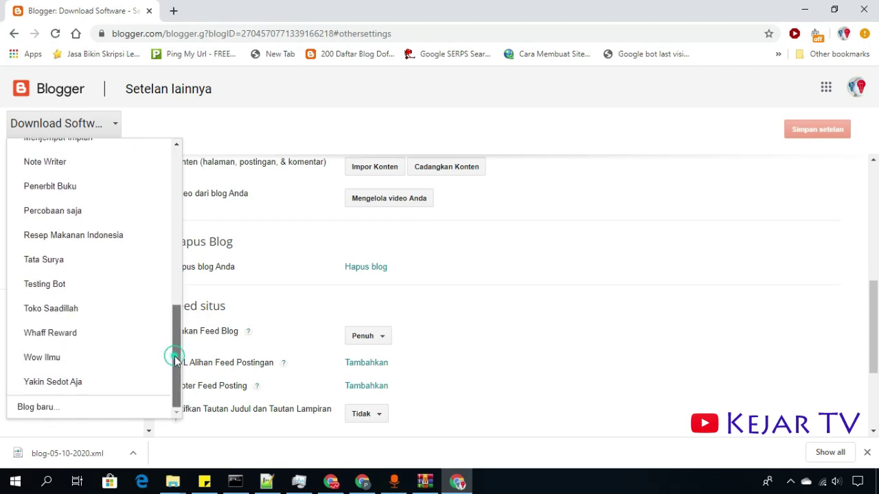
left_click(102, 334)
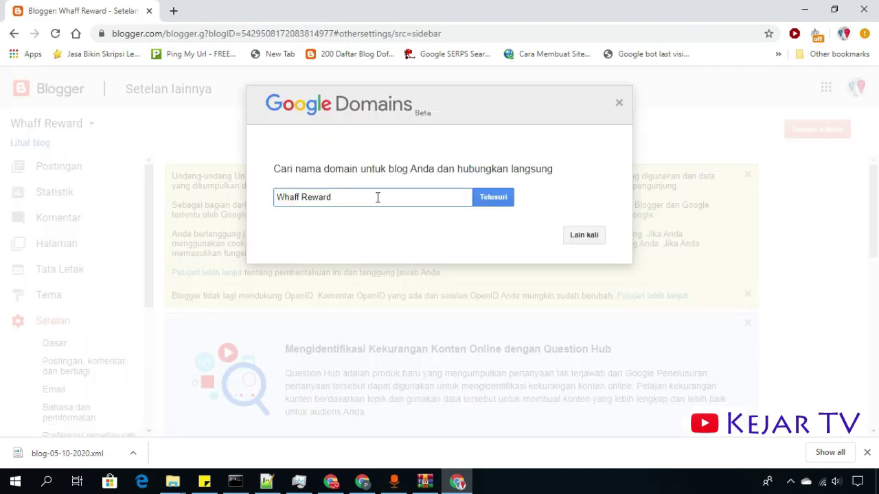
left_click(620, 103)
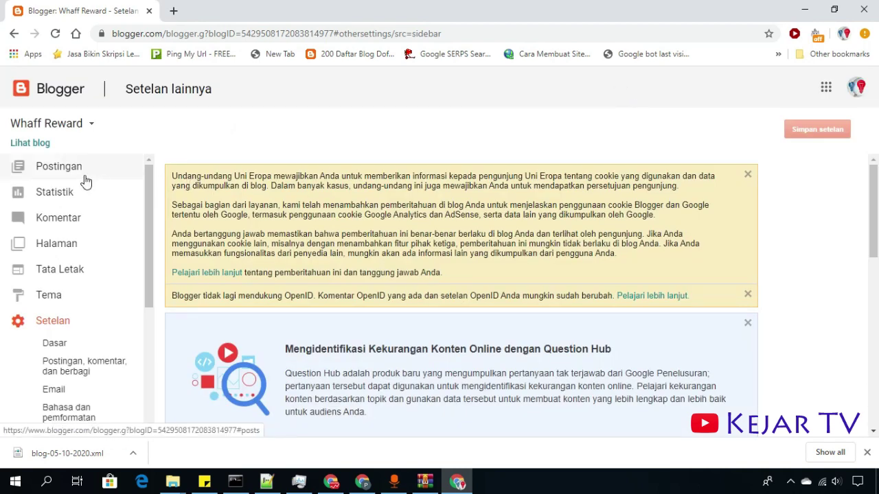
left_click(63, 169)
scroll(349, 335, "down", 3)
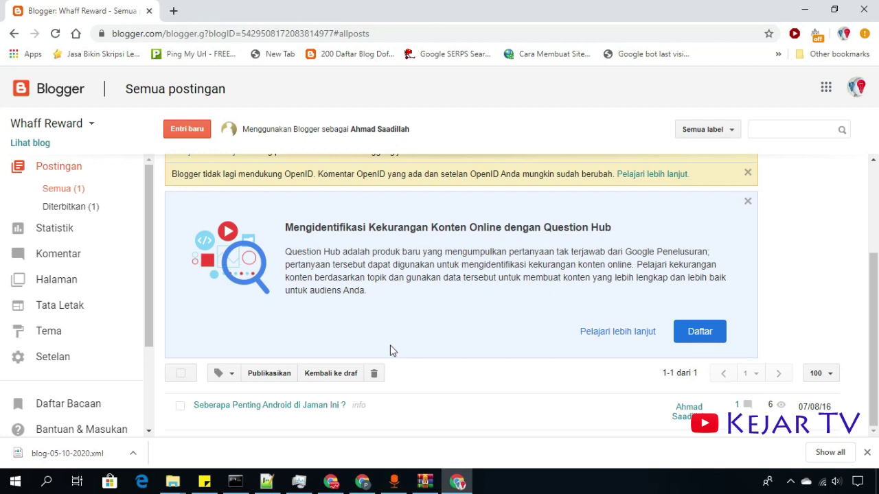
left_click(85, 124)
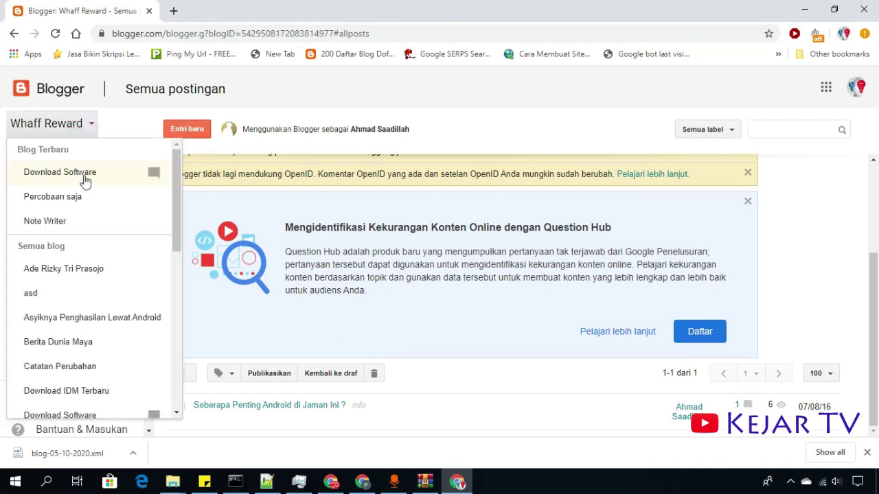
Switch to Download Software and open its live blog idstreet.blogspot.com in a new tab.
left_click(86, 179)
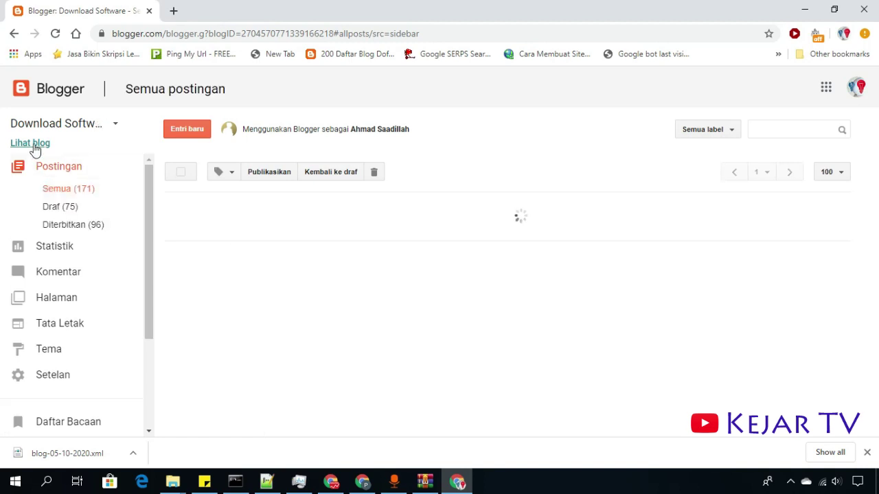
right_click(37, 145)
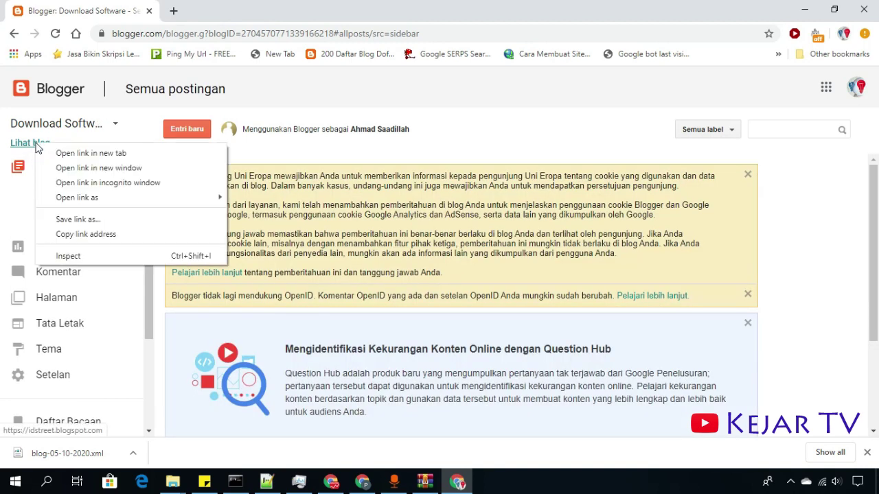
left_click(91, 153)
left_click(235, 11)
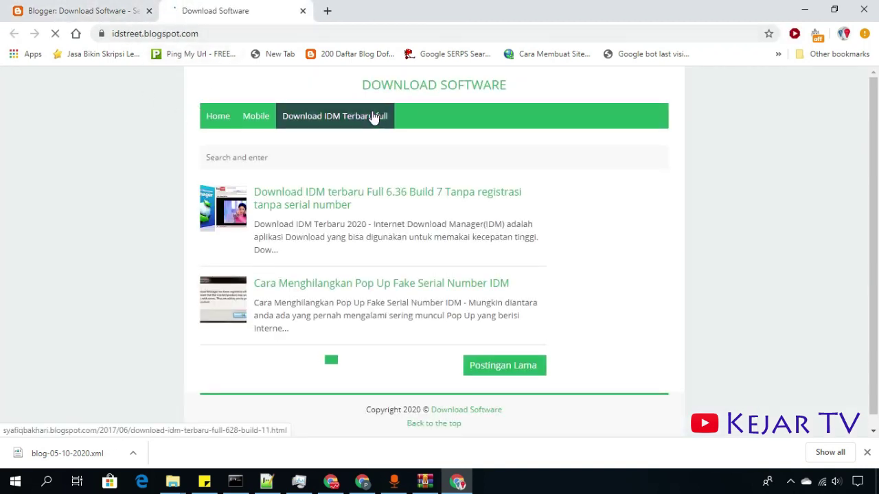
scroll(374, 118, "down", 1)
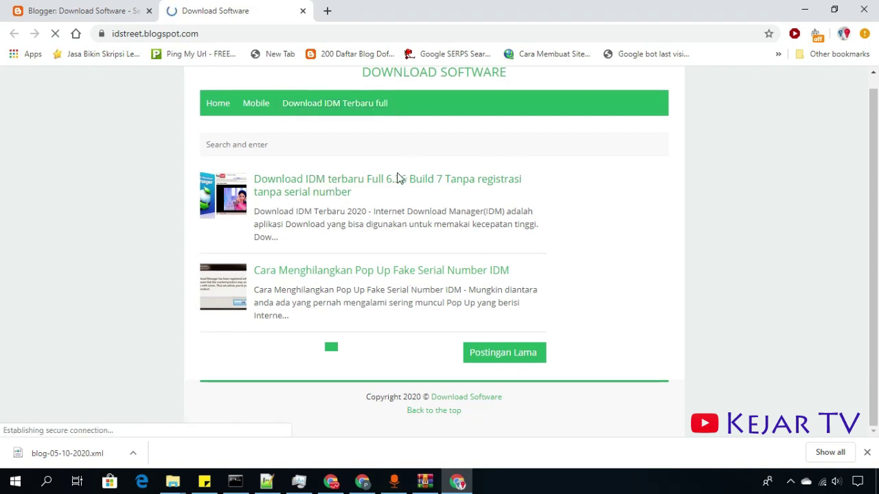
Return to the Blogger tab showing the Download Software posts list.
left_click(790, 481)
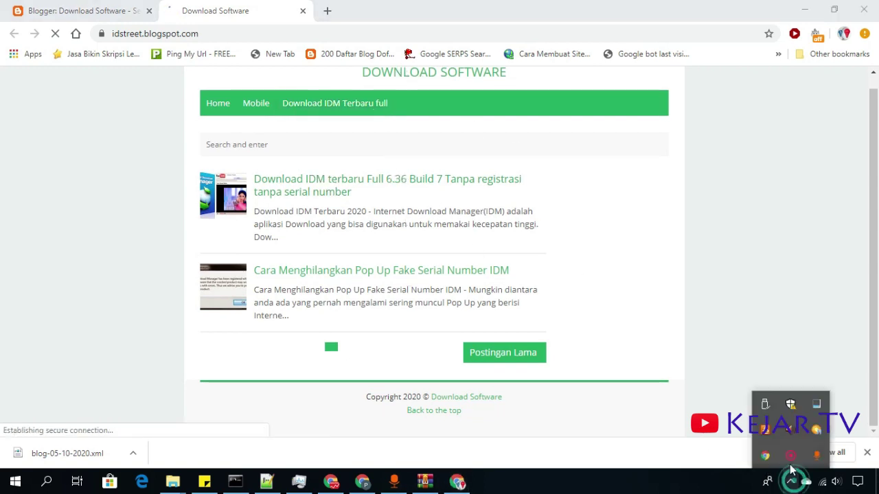
left_click(791, 454)
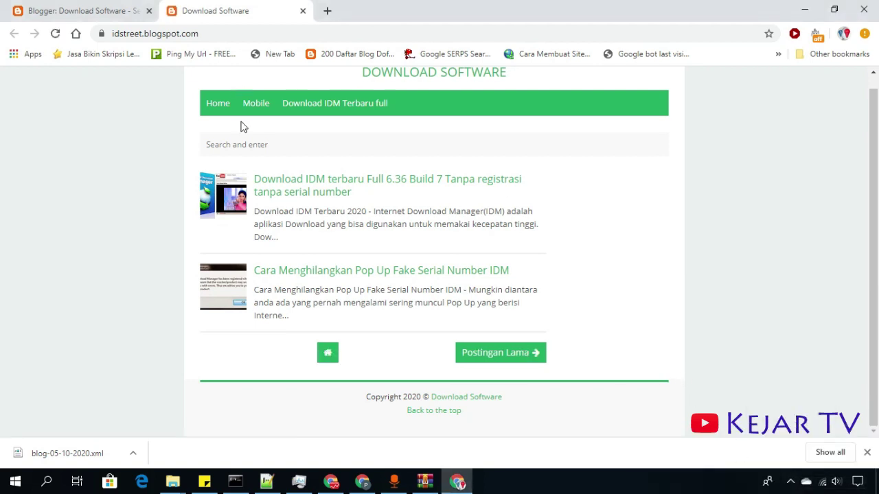
scroll(184, 110, "up", 1)
left_click(112, 8)
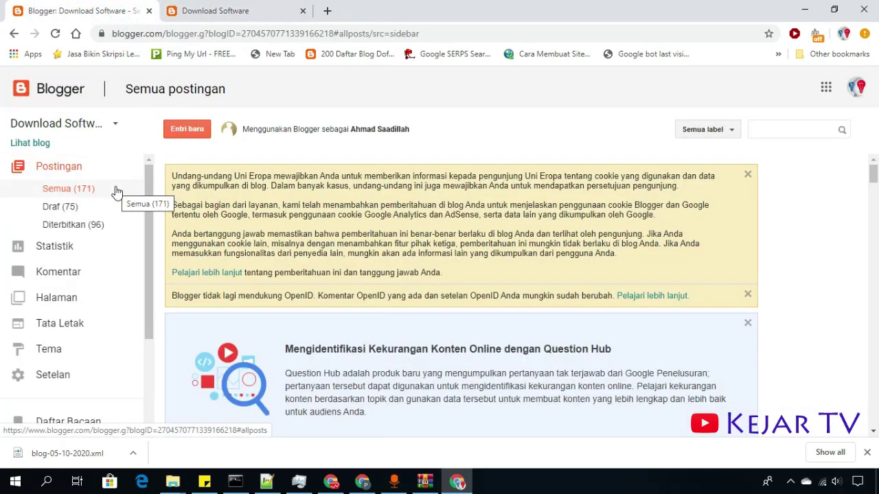
Scroll through the Semua post list and open the blog's Setelan page.
scroll(294, 237, "down", 6)
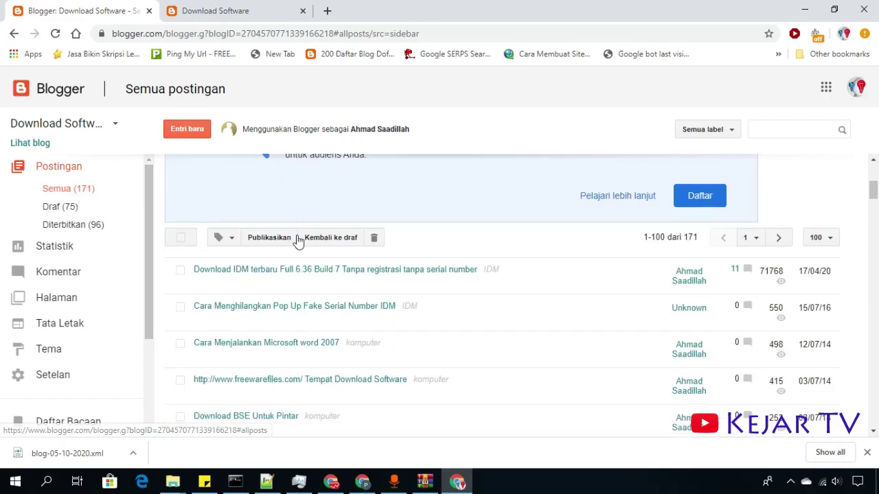
scroll(285, 249, "down", 3)
scroll(334, 285, "down", 3)
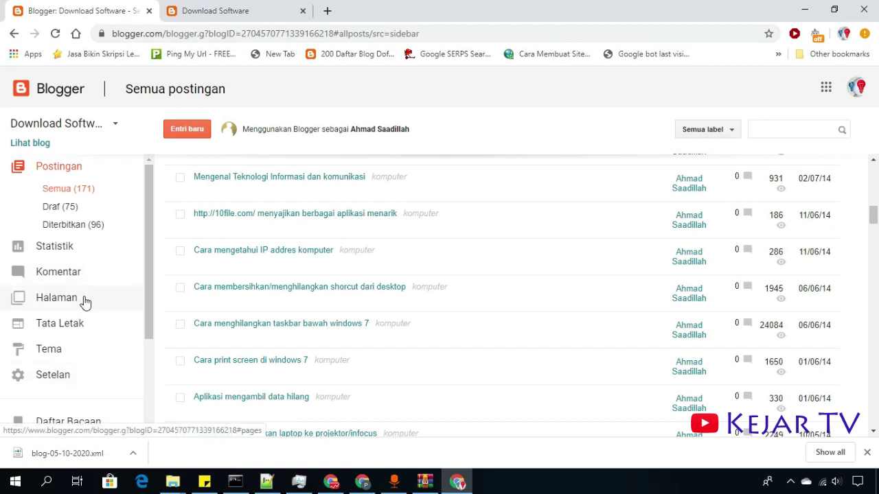
left_click(80, 377)
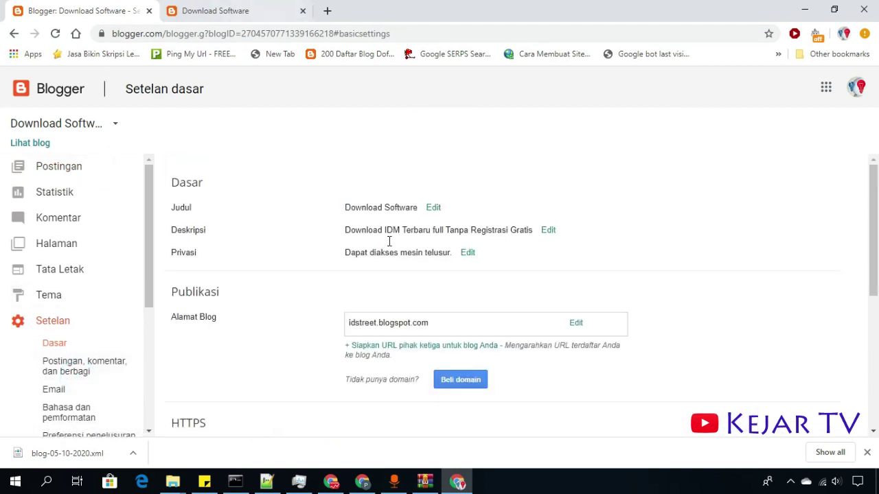
scroll(83, 310, "down", 3)
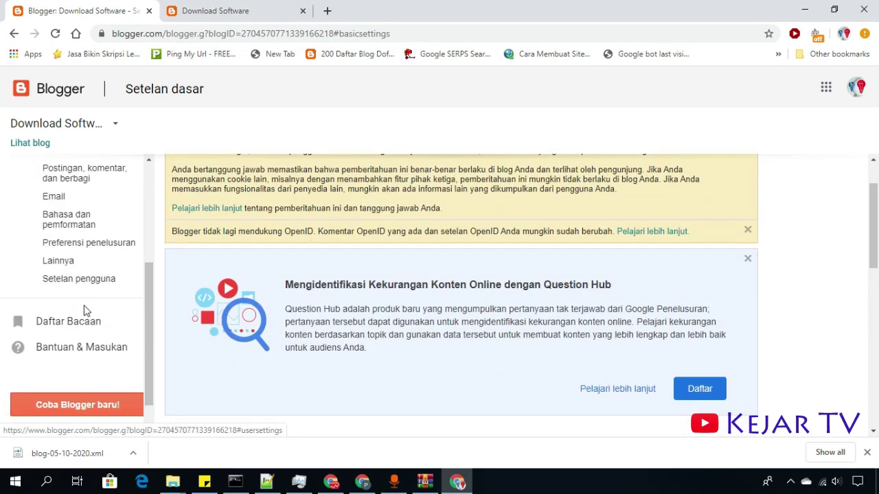
scroll(367, 352, "down", 3)
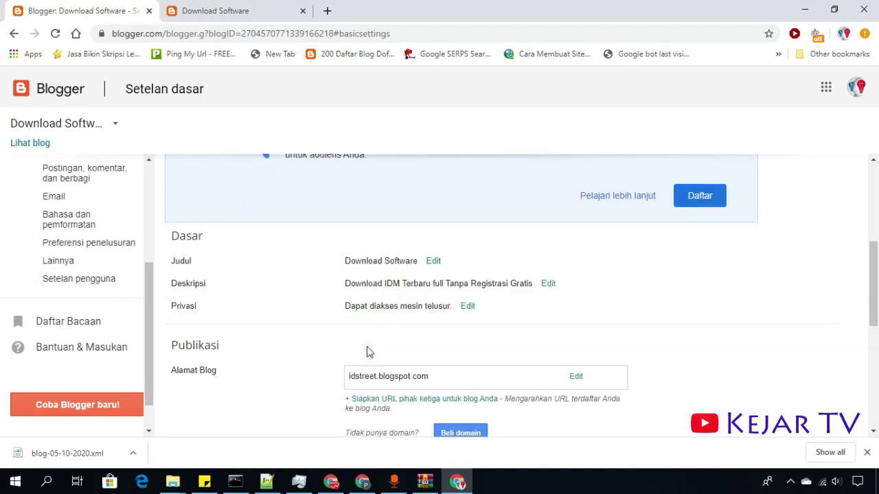
scroll(368, 352, "down", 3)
scroll(368, 353, "down", 2)
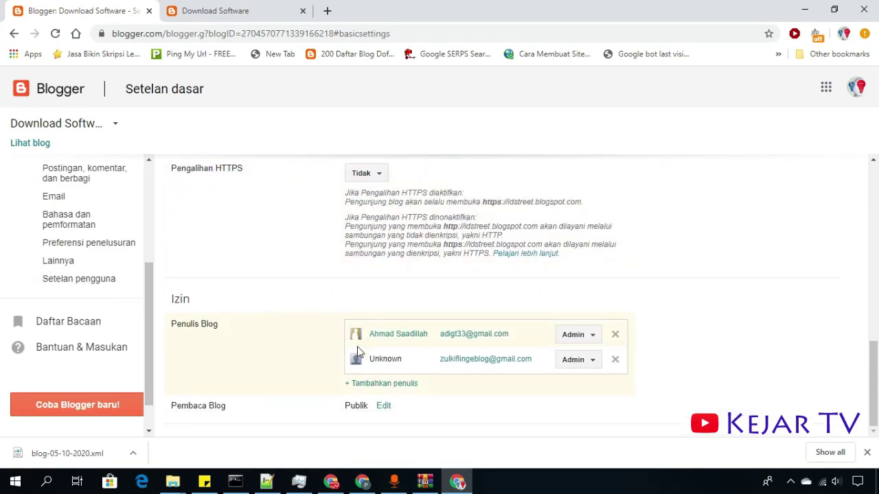
Go to Setelan pengguna, then Lainnya, scrolling to the Impor & cadangkan options.
left_click(90, 280)
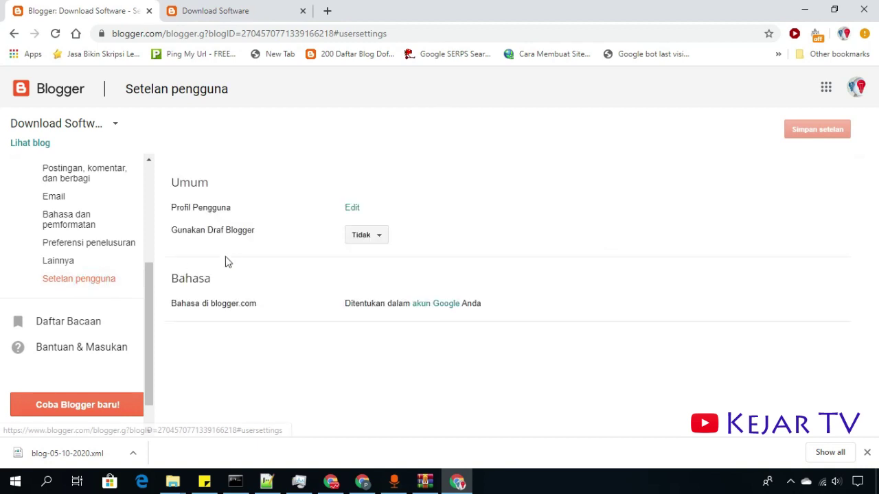
scroll(237, 287, "down", 3)
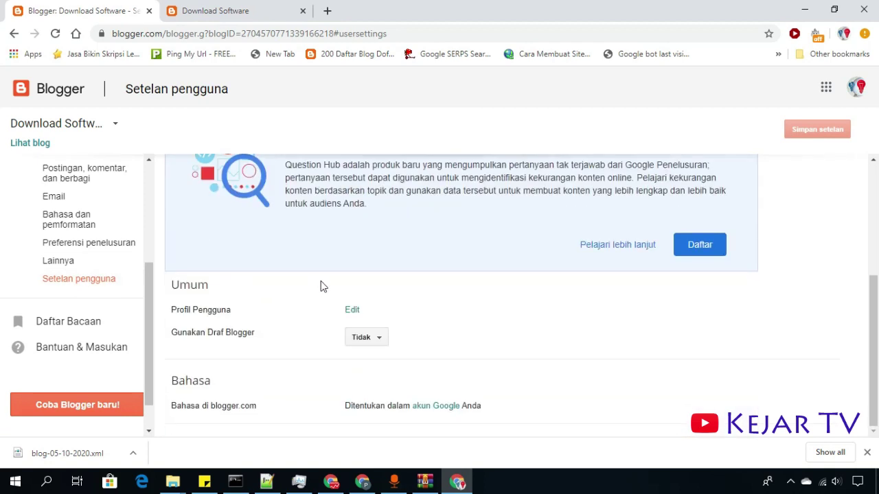
left_click(92, 260)
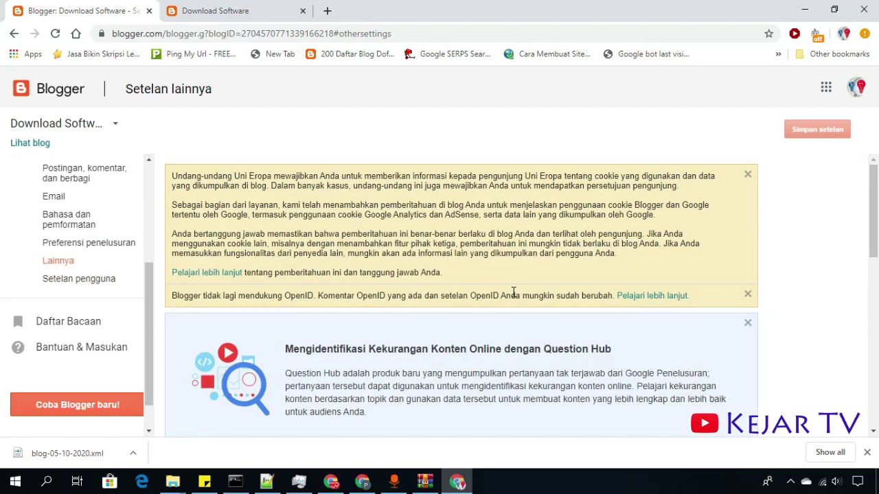
scroll(514, 295, "down", 1)
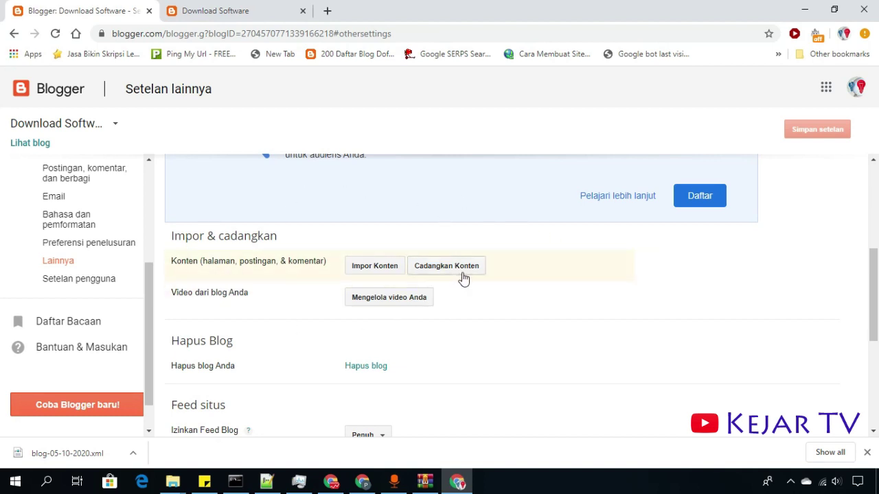
left_click(866, 453)
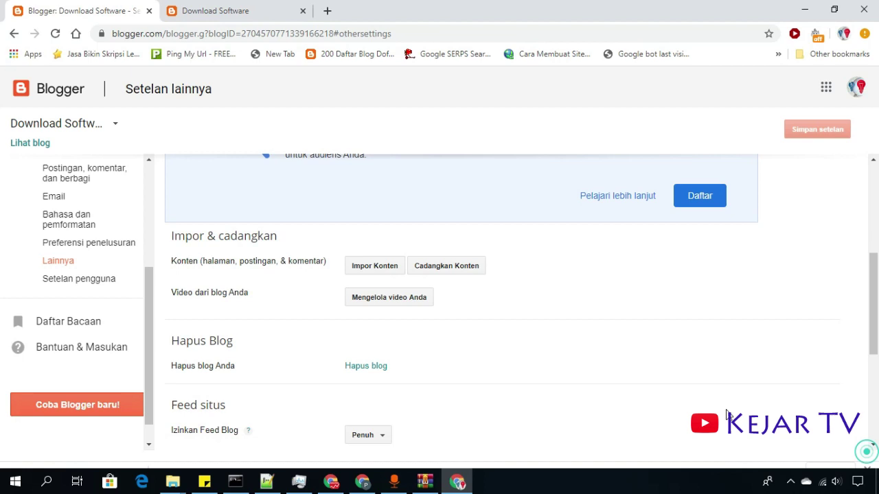
Run Cadangkan Konten and save the backup to the computer as blog-05-10-2020 (1).xml.
left_click(442, 272)
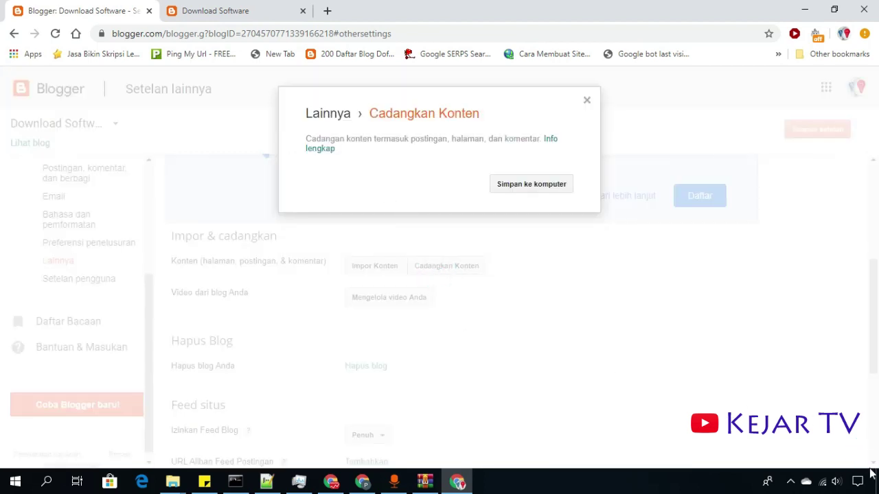
left_click(790, 481)
right_click(791, 455)
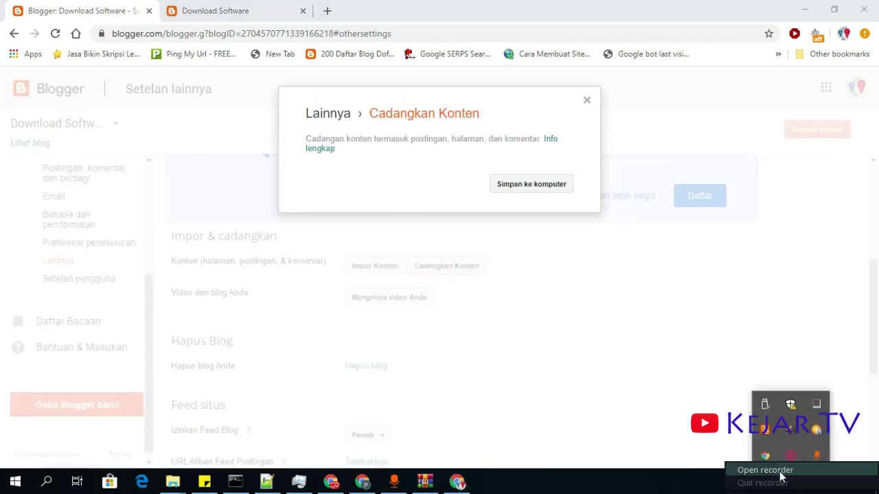
left_click(765, 471)
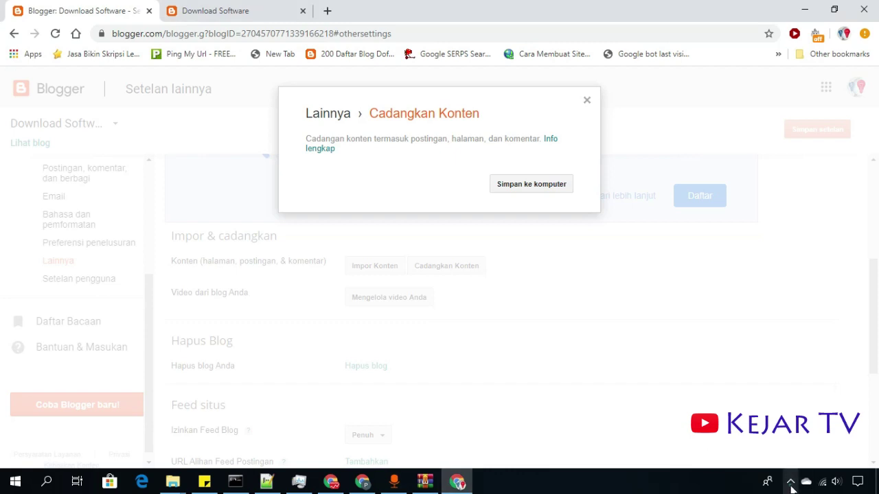
left_click(791, 482)
right_click(791, 455)
left_click(779, 459)
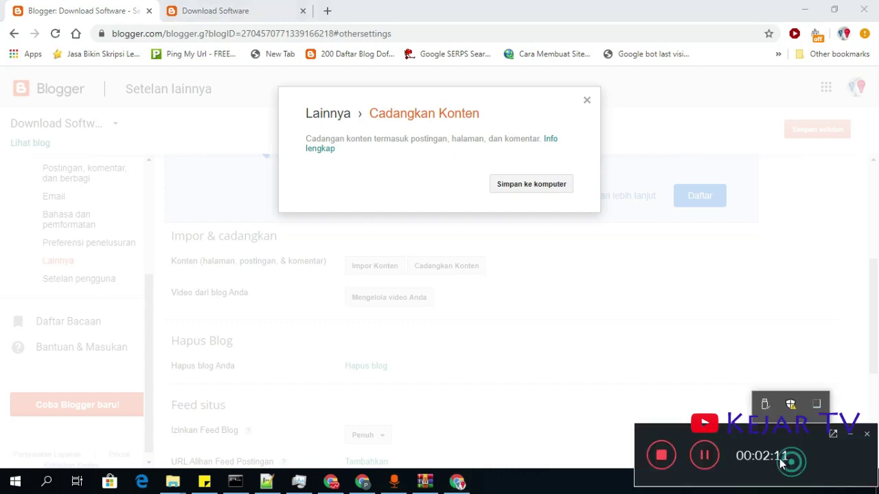
left_click_drag(764, 438, 760, 285)
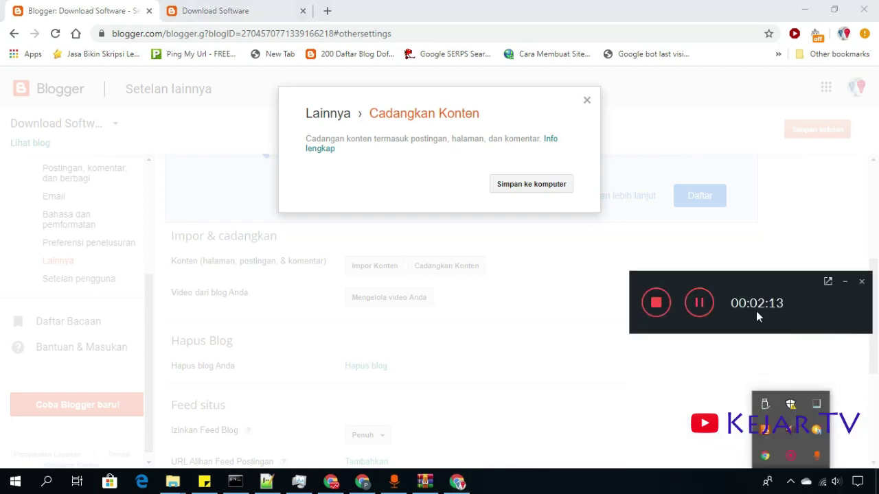
left_click(443, 158)
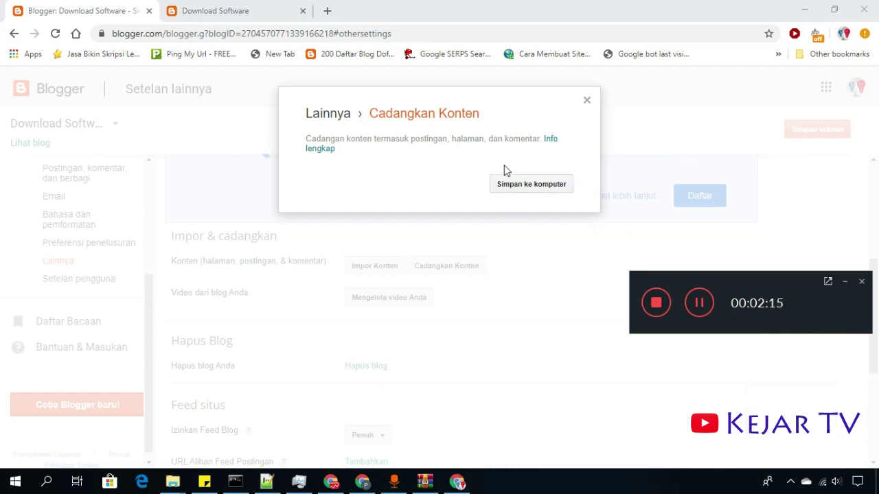
left_click(530, 185)
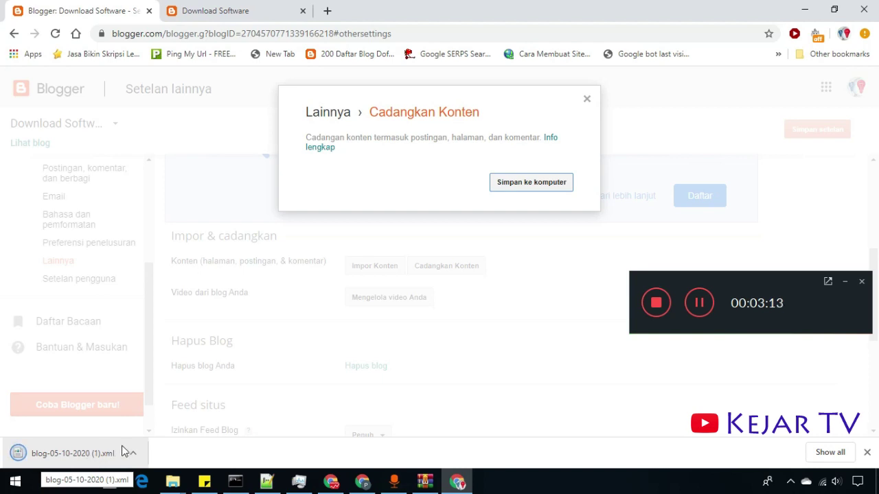
left_click(102, 456)
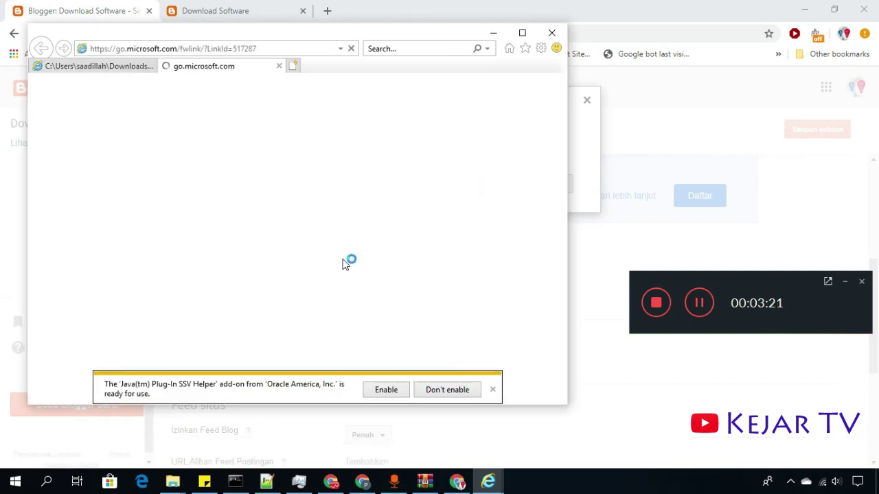
left_click(282, 66)
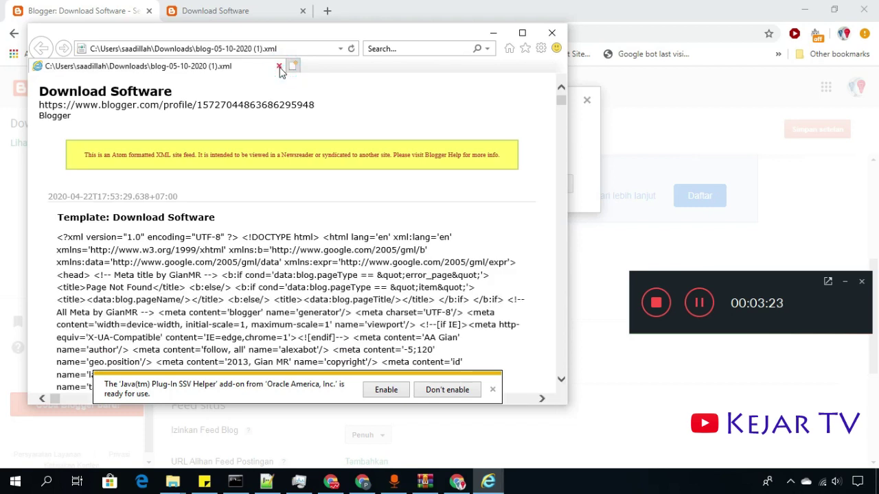
left_click(281, 69)
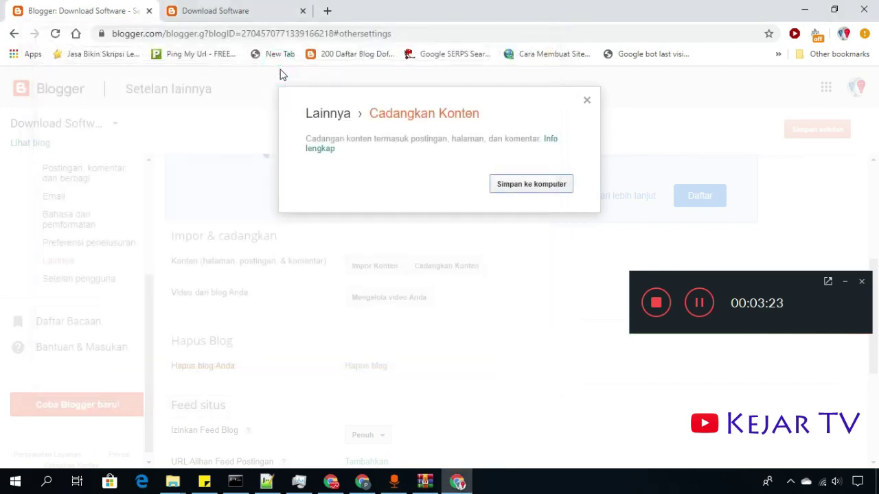
Open blog-05-10-2020 (1) from the Downloads folder with Edit with Notepad++.
left_click(791, 481)
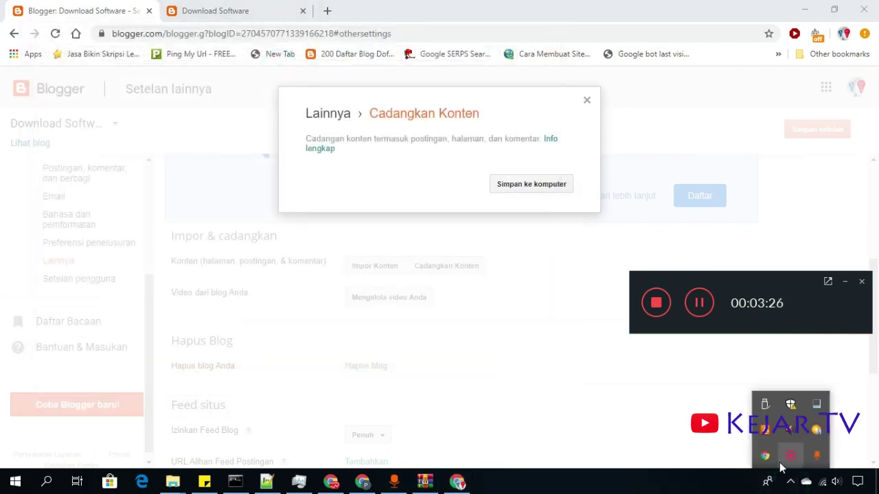
left_click(172, 481)
left_click(190, 432)
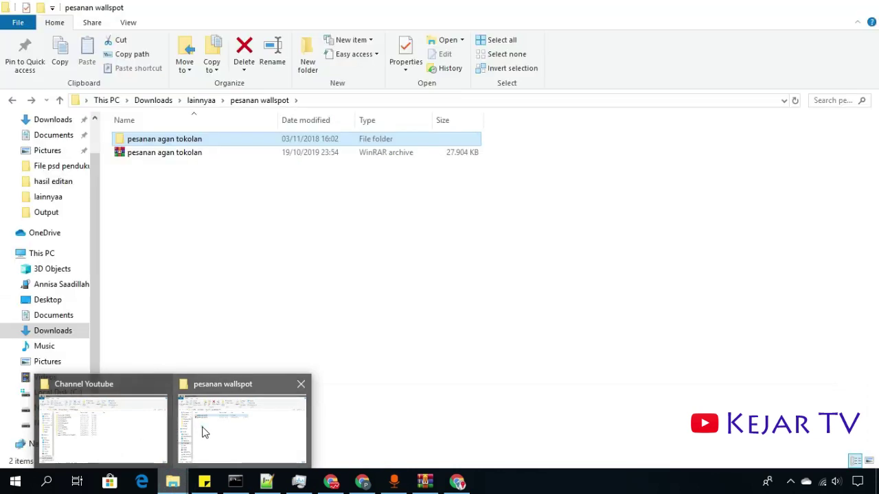
left_click(53, 119)
left_click(199, 246)
right_click(199, 246)
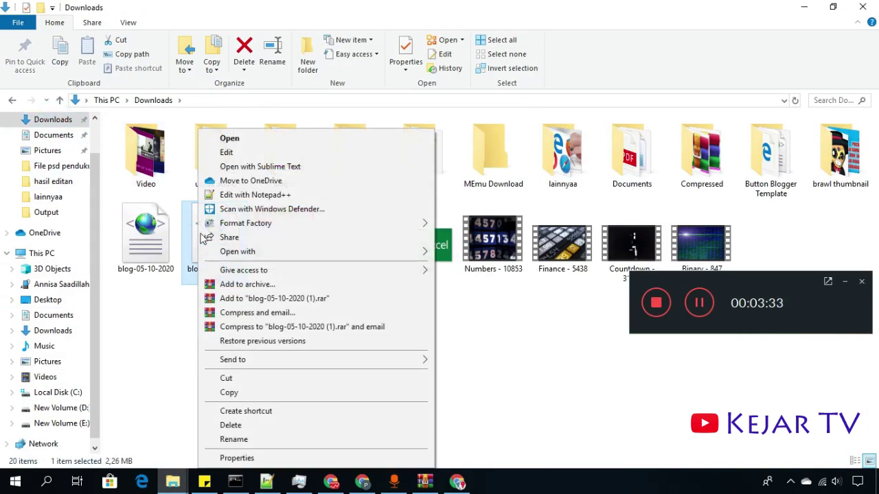
left_click(232, 194)
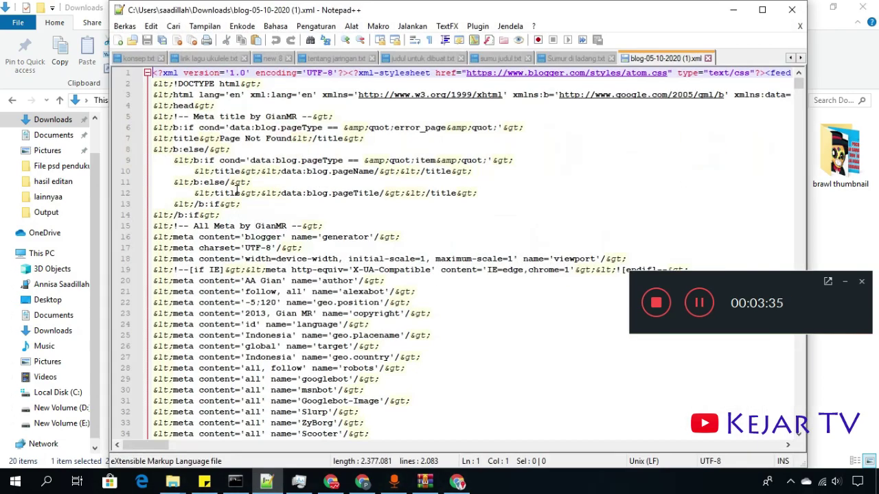
scroll(374, 237, "down", 4)
scroll(376, 235, "down", 5)
scroll(378, 230, "down", 7)
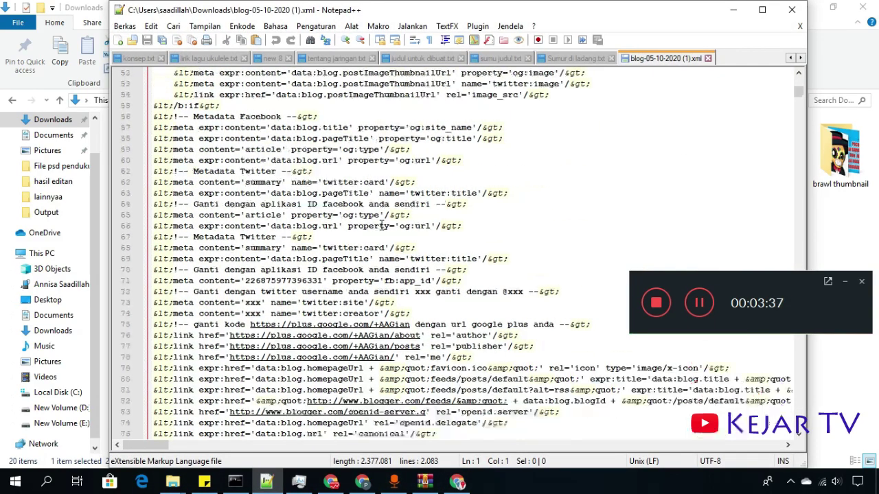
scroll(381, 225, "down", 5)
scroll(381, 225, "down", 1)
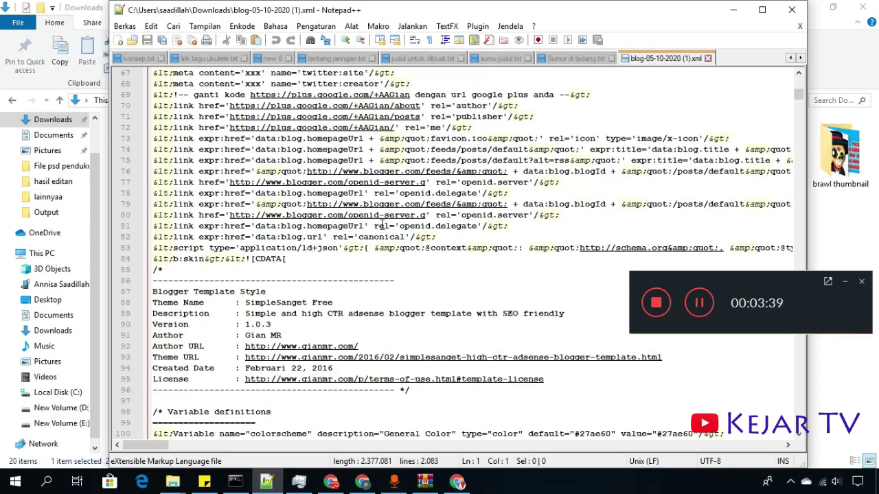
scroll(381, 225, "down", 7)
scroll(381, 225, "up", 1)
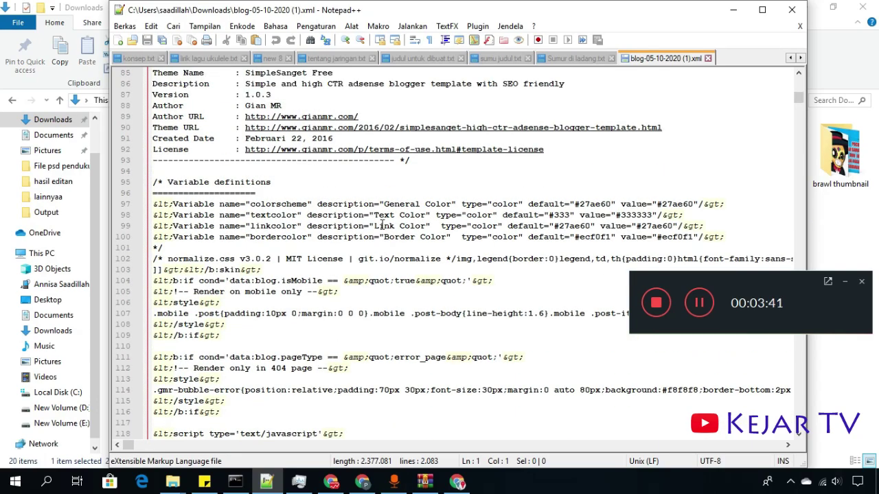
scroll(381, 225, "up", 2)
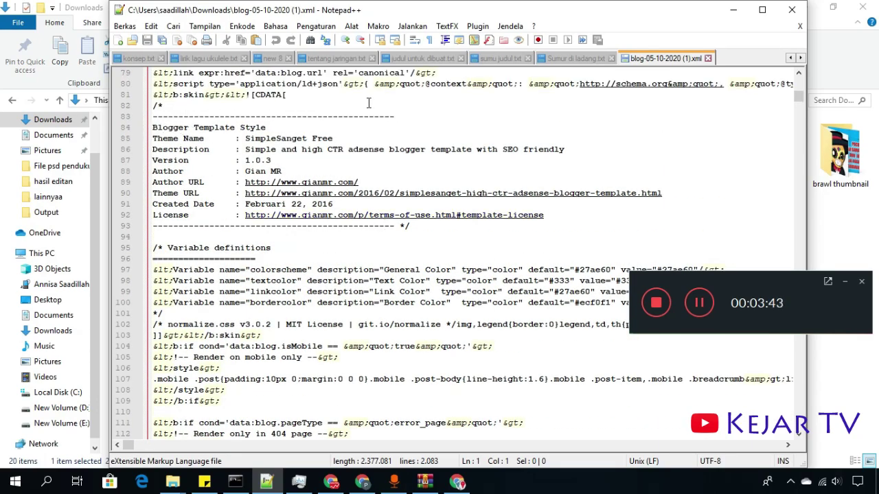
scroll(328, 274, "down", 4)
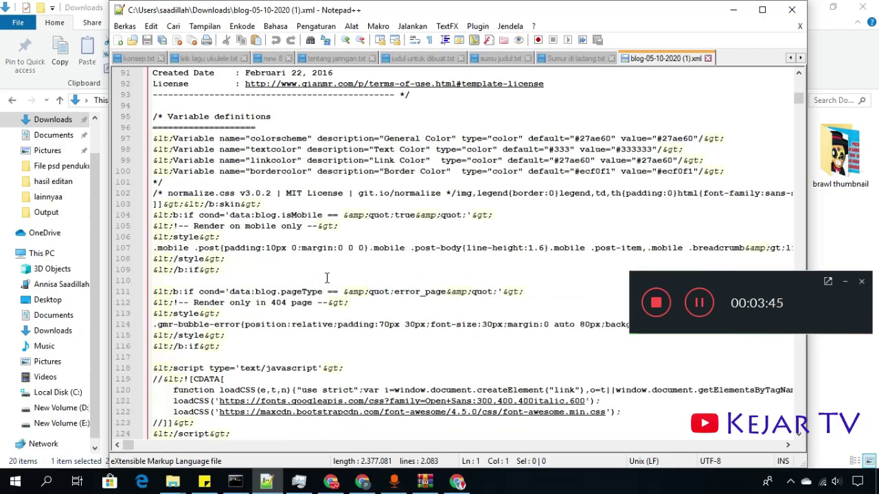
scroll(329, 275, "down", 7)
scroll(329, 275, "down", 5)
scroll(329, 273, "down", 9)
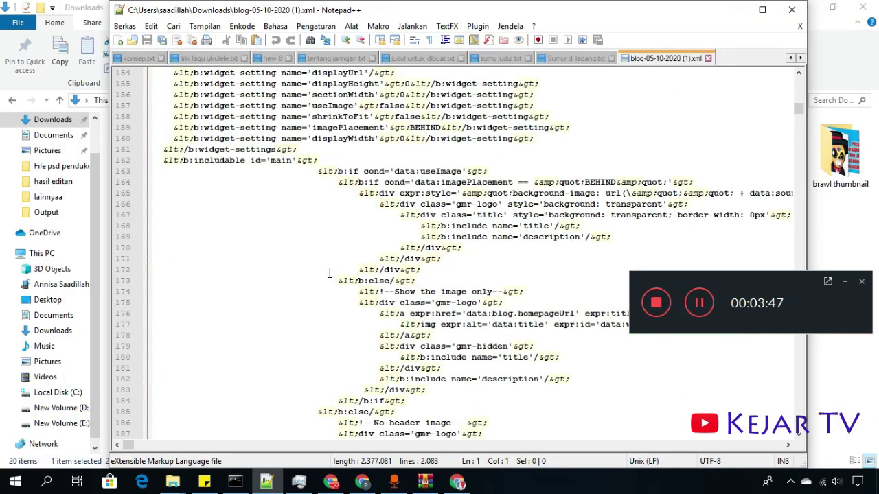
scroll(331, 270, "down", 9)
scroll(348, 250, "down", 9)
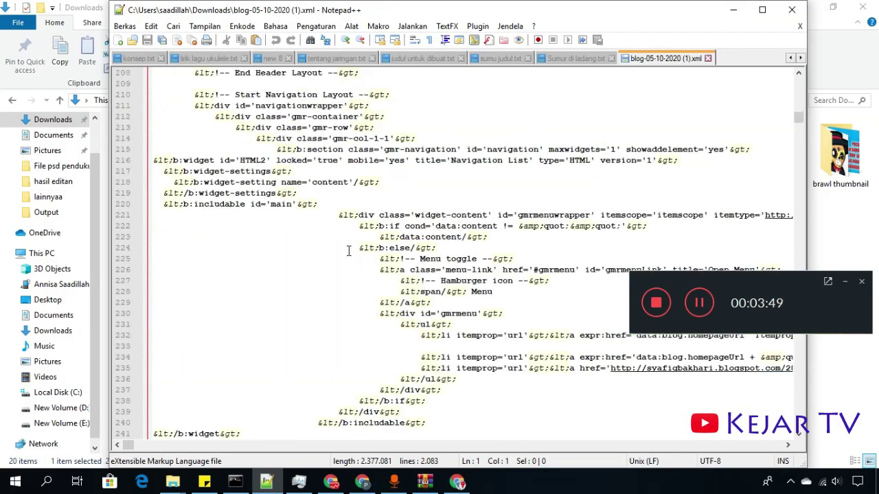
scroll(564, 313, "down", 4)
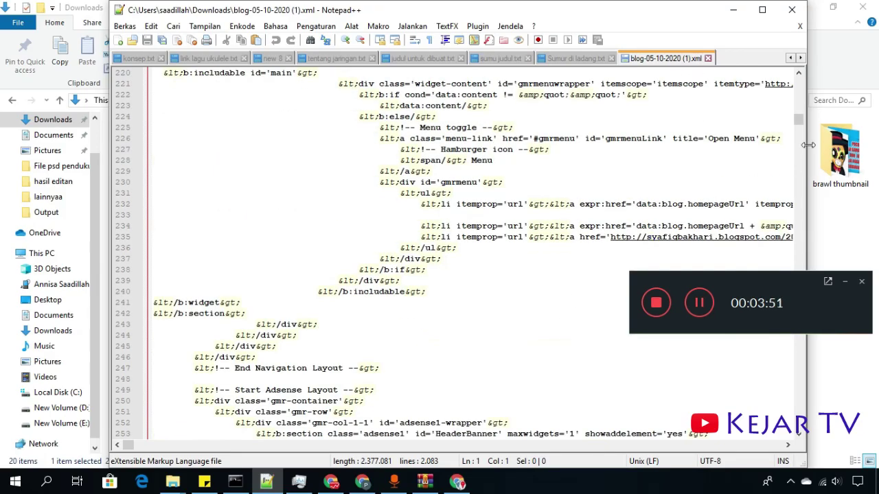
left_click_drag(803, 122, 813, 275)
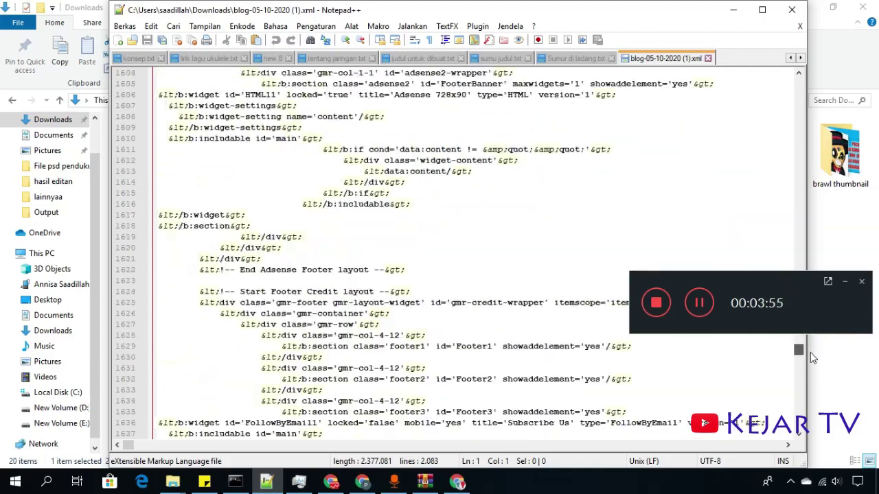
left_click_drag(812, 272, 810, 351)
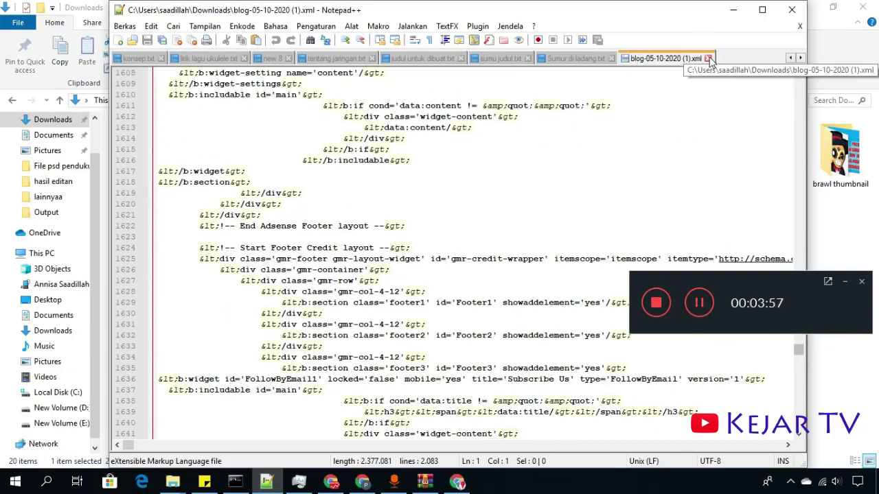
Minimize Notepad++ and the Downloads window to bring Blogger's backup dialog back.
left_click(733, 16)
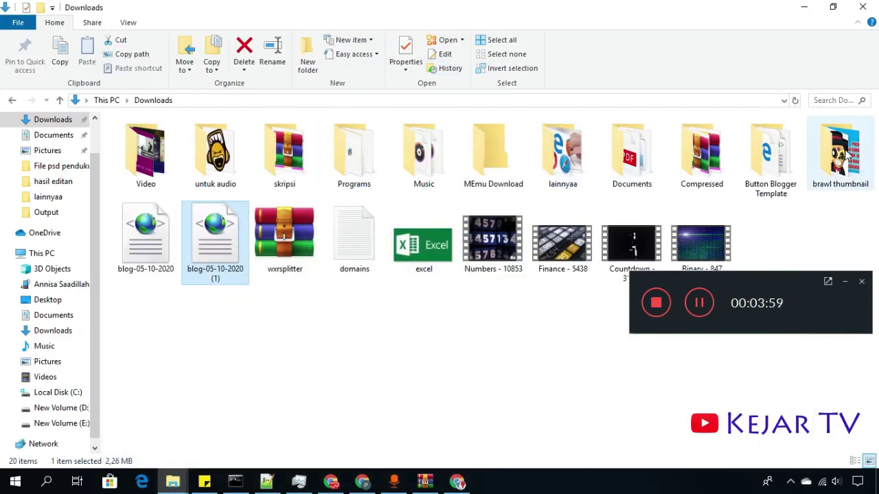
left_click(811, 11)
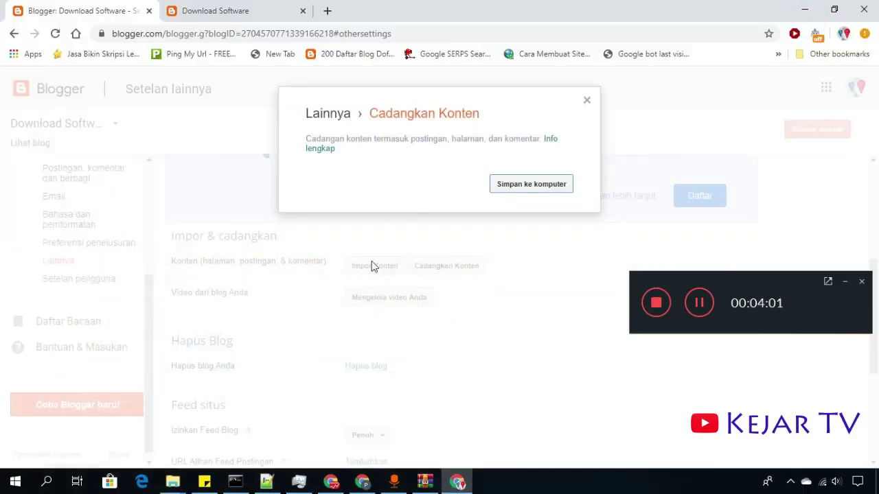